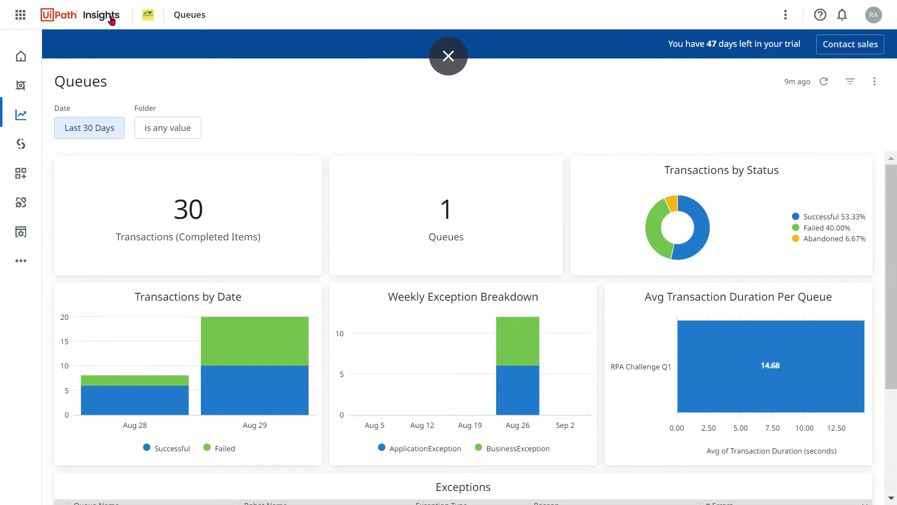
Step: Return from the Queues dashboard to the Insights dashboards overview
{"action": "left_click", "coordinate": [93, 15]}
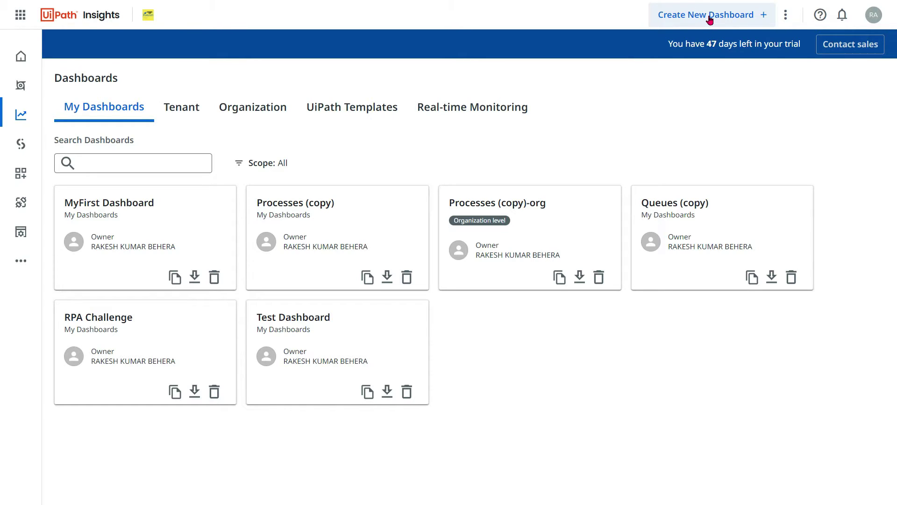
{"action": "left_click", "coordinate": [710, 19]}
{"action": "left_click", "coordinate": [685, 46]}
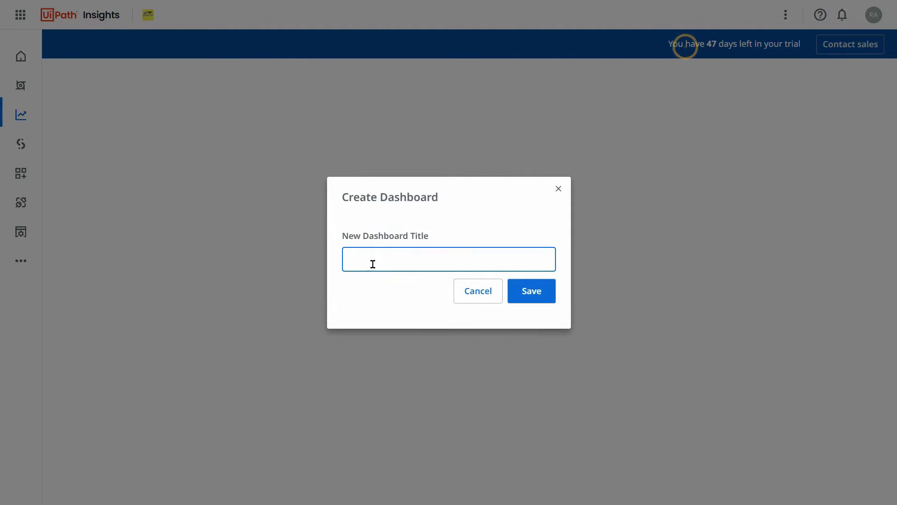
{"action": "left_click", "coordinate": [479, 297]}
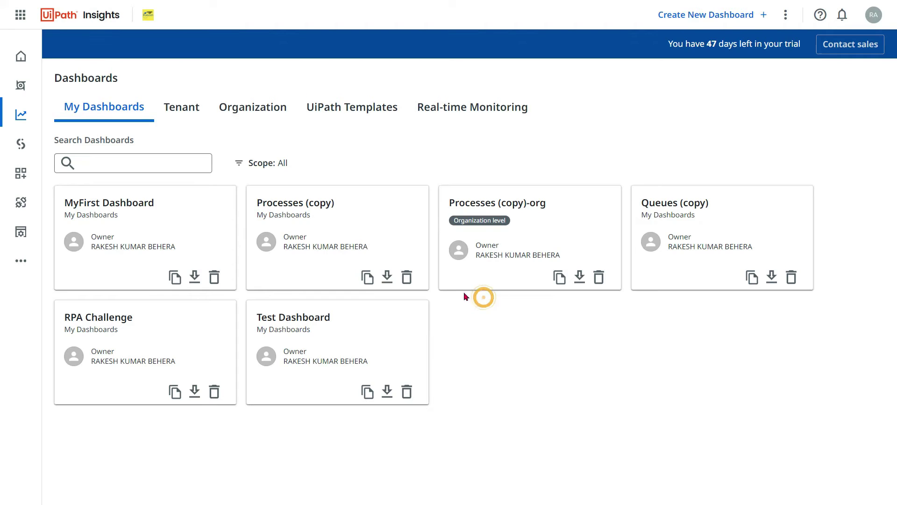
Step: Open MyFirst Dashboard for editing and add a visualization based on the Queues - Org explore
{"action": "left_click", "coordinate": [111, 206]}
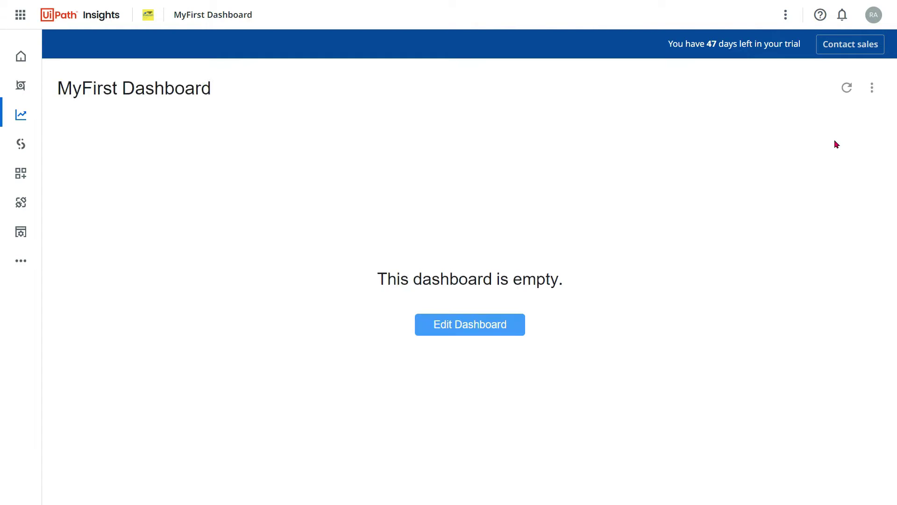
{"action": "left_click", "coordinate": [492, 327]}
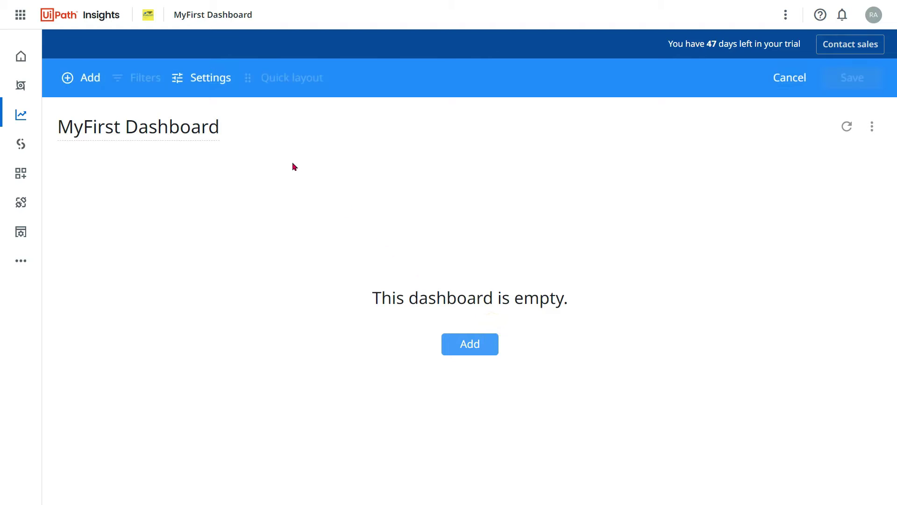
{"action": "left_click", "coordinate": [86, 84]}
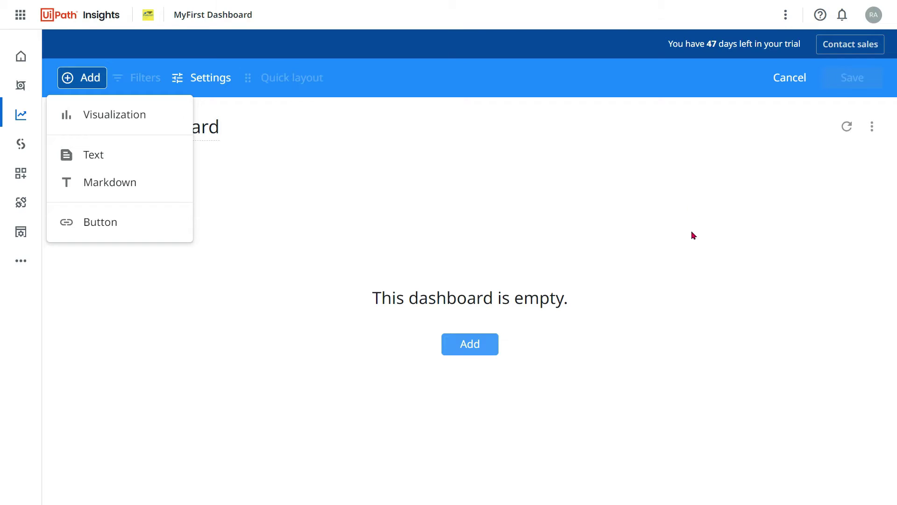
{"action": "left_click", "coordinate": [99, 119]}
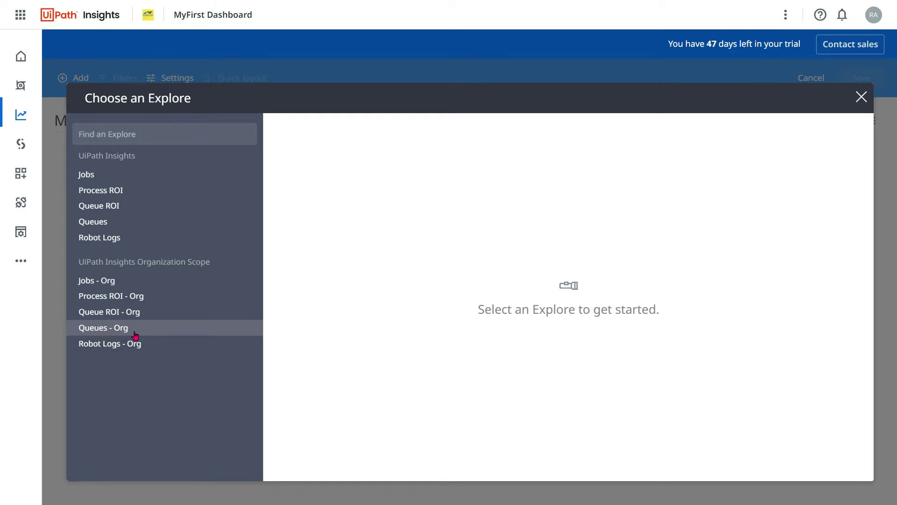
{"action": "left_click", "coordinate": [109, 331]}
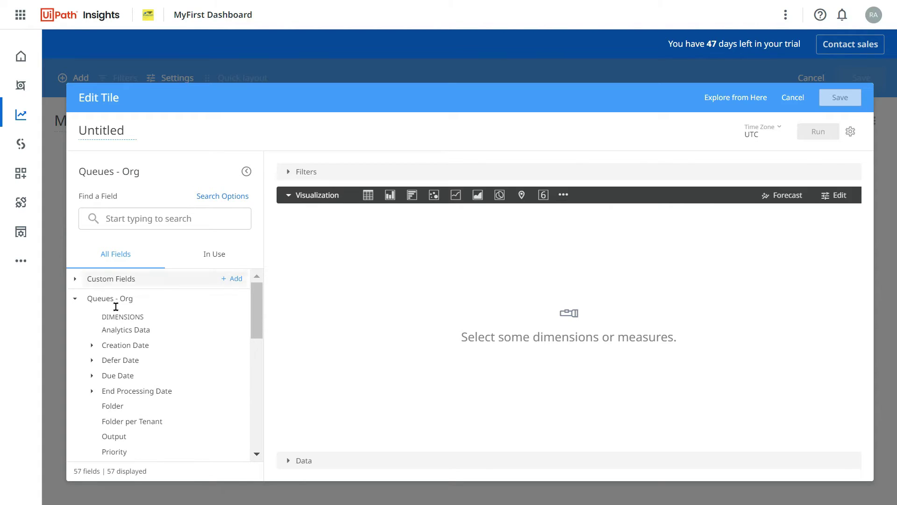
Step: Title the new tile "Number of Queues-Org"
{"action": "left_click_drag", "start_coordinate": [256, 316], "coordinate": [244, 406]}
{"action": "scroll", "coordinate": [244, 407], "scroll_direction": "up", "scroll_amount": 10}
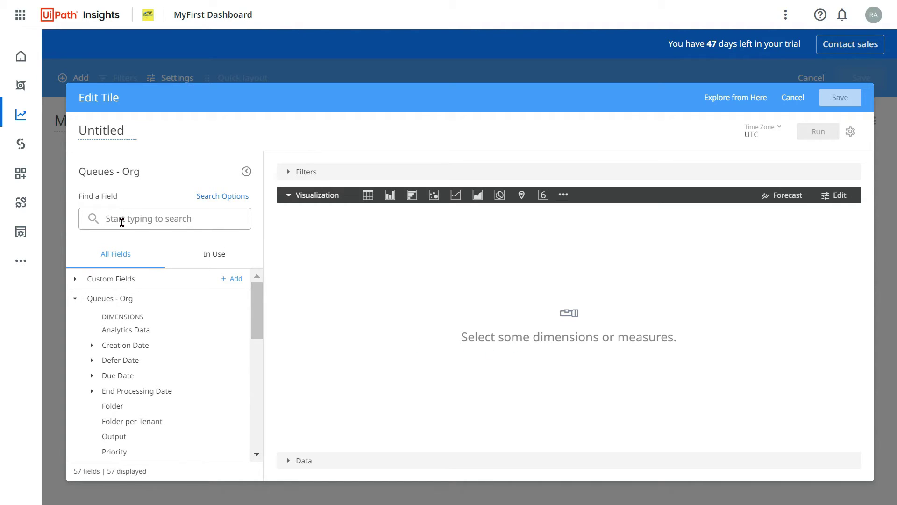
{"action": "left_click", "coordinate": [106, 130]}
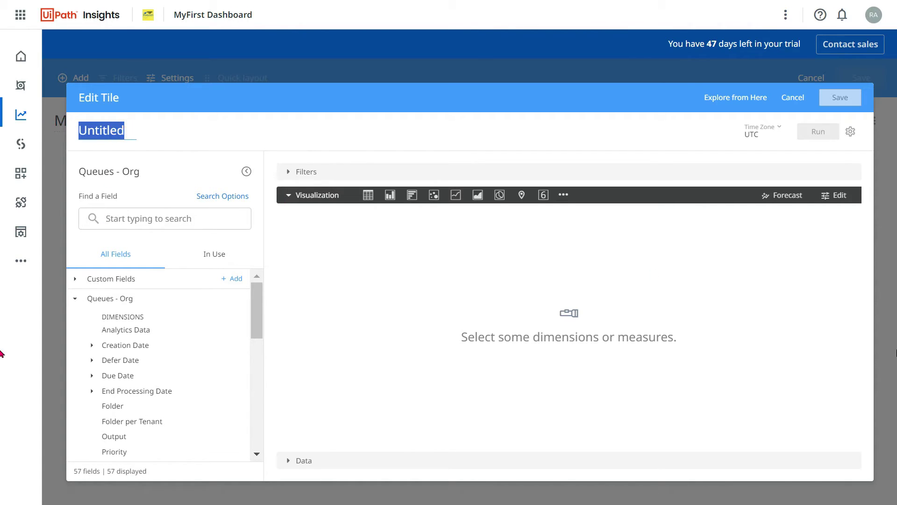
{"action": "type", "text": "Number of "}
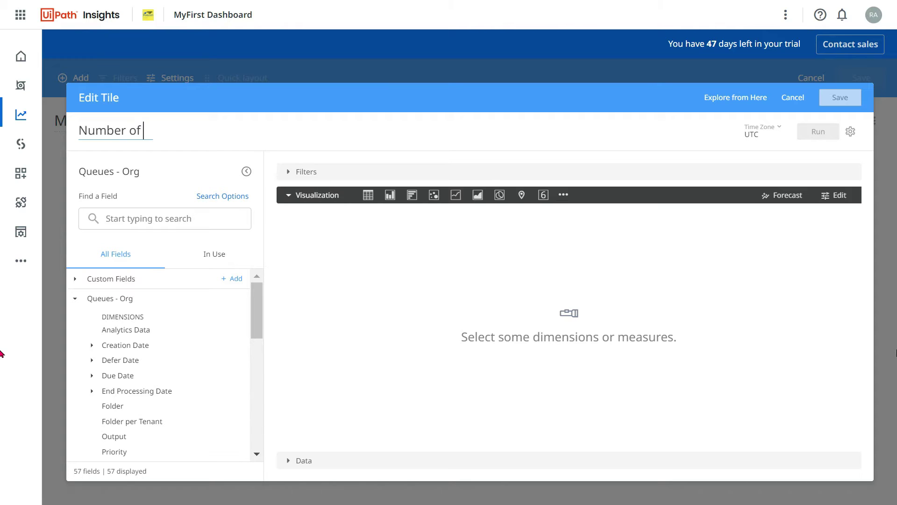
{"action": "type", "text": "Queues-Org"}
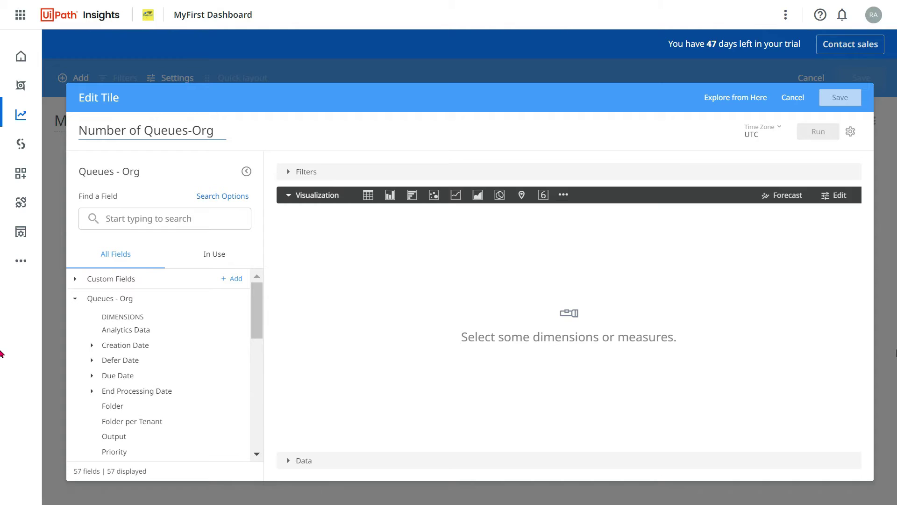
{"action": "left_click", "coordinate": [144, 224]}
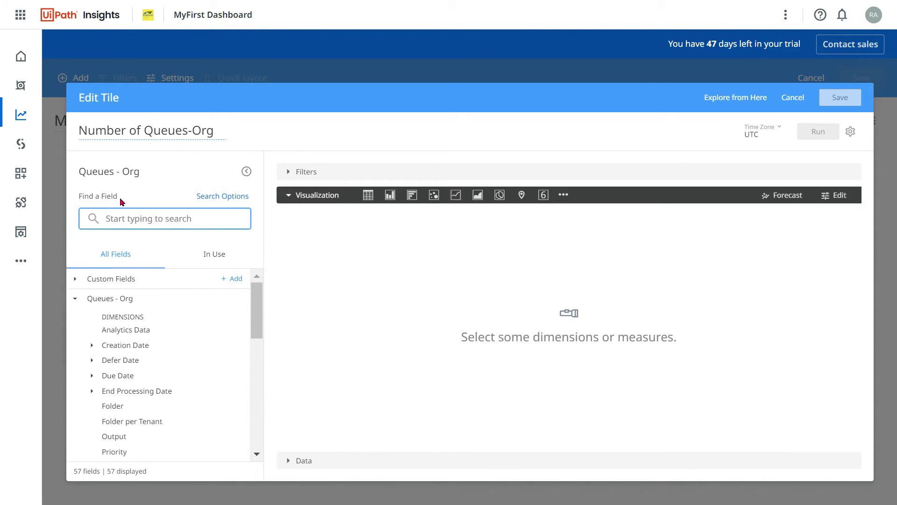
{"action": "left_click", "coordinate": [257, 310]}
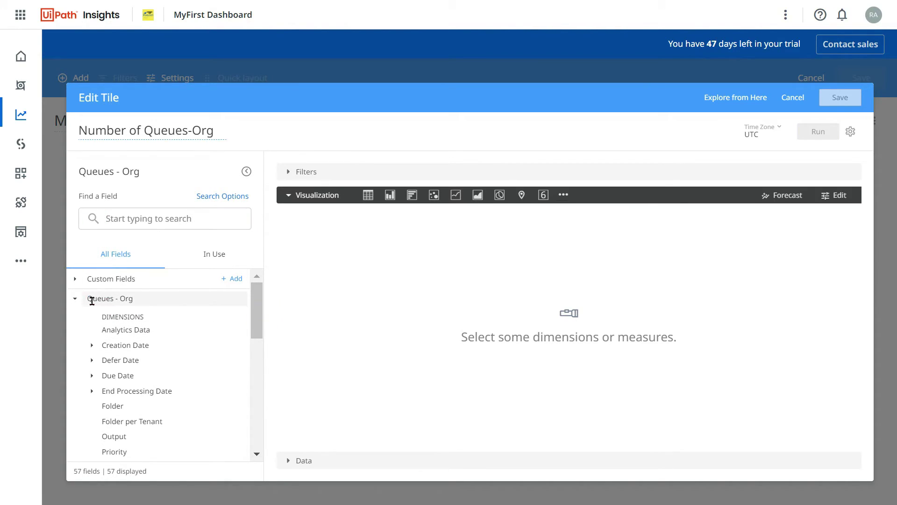
{"action": "triple_click", "coordinate": [76, 297]}
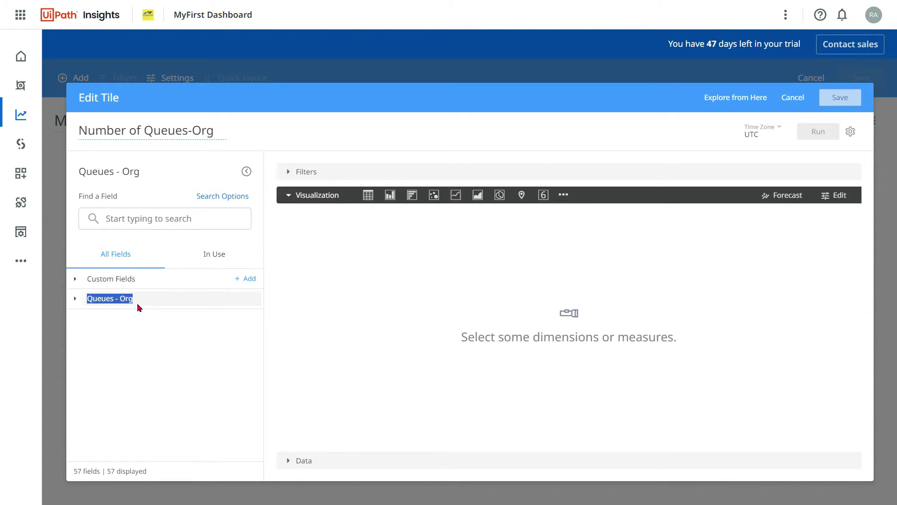
{"action": "left_click", "coordinate": [74, 300]}
{"action": "left_click_drag", "start_coordinate": [260, 325], "coordinate": [233, 308]}
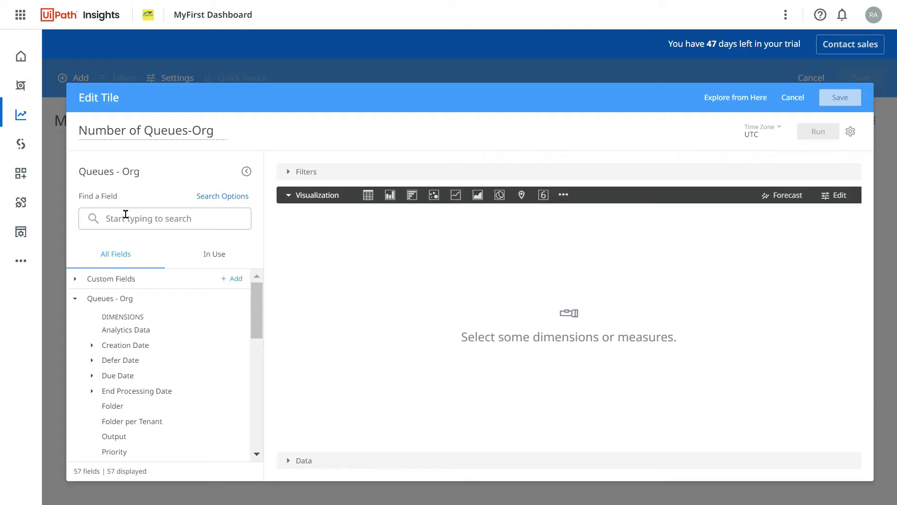
Step: Search the fields for "Queue name" and add the Queue Name dimension to the tile's query
{"action": "left_click", "coordinate": [147, 218]}
{"action": "type", "text": "Queue"}
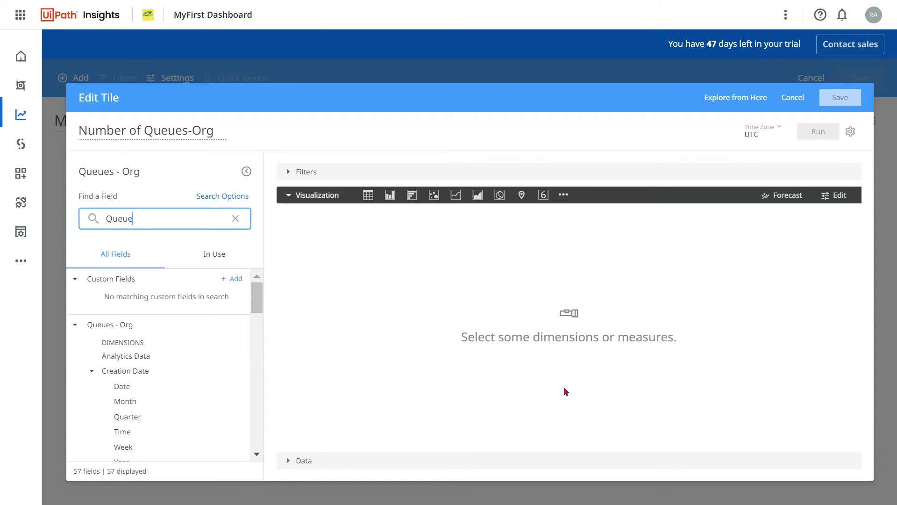
{"action": "type", "text": " name"}
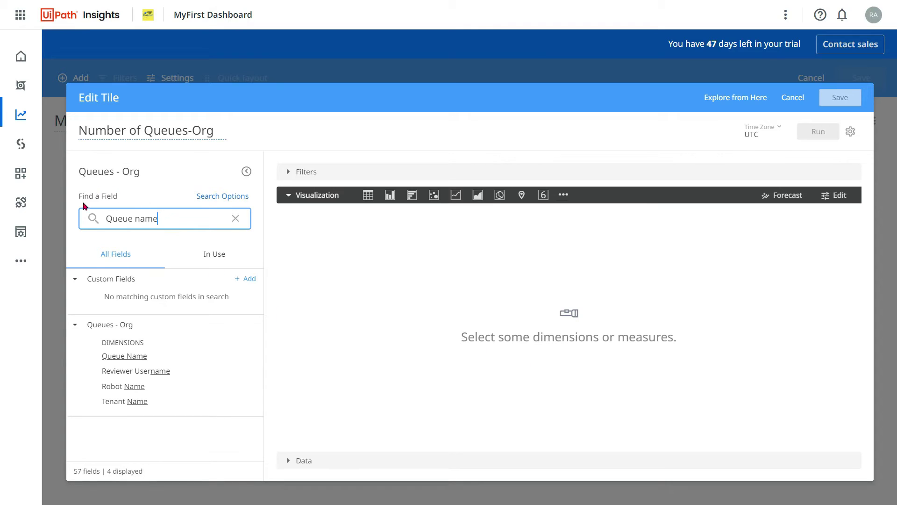
{"action": "left_click", "coordinate": [186, 356]}
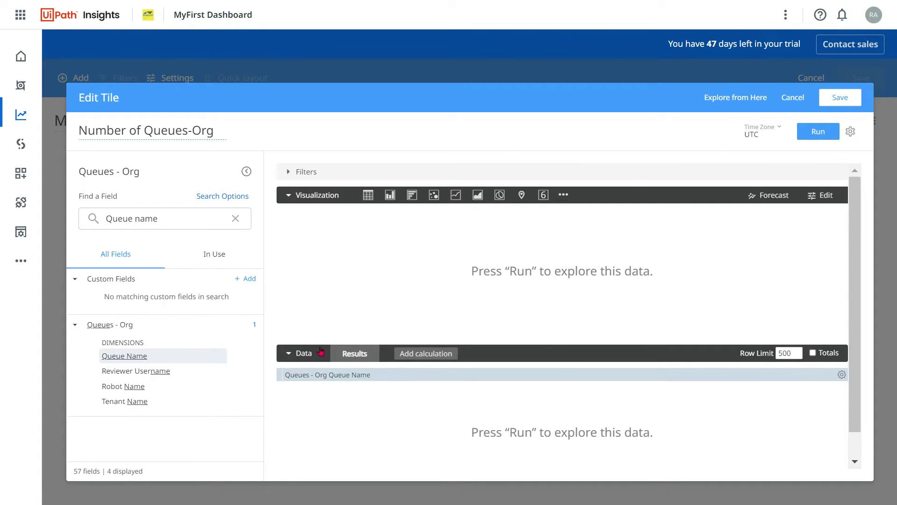
{"action": "left_click", "coordinate": [286, 196]}
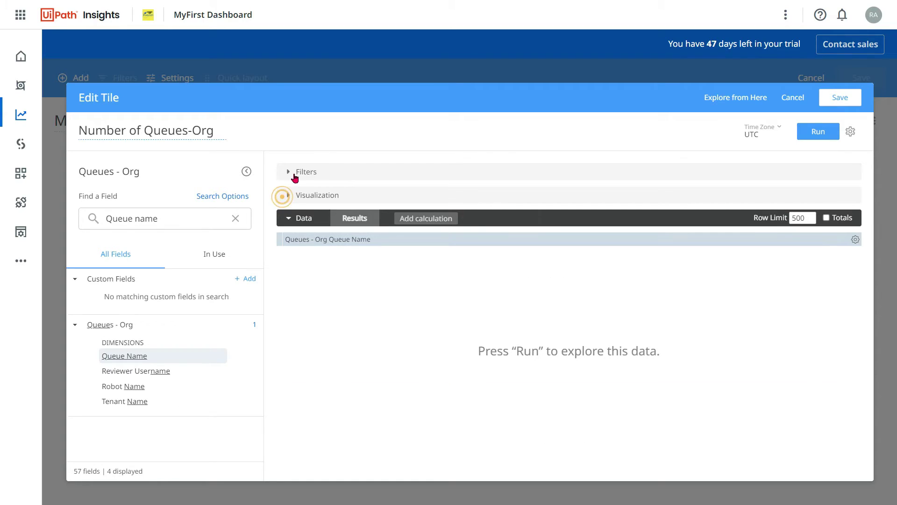
{"action": "left_click", "coordinate": [290, 218]}
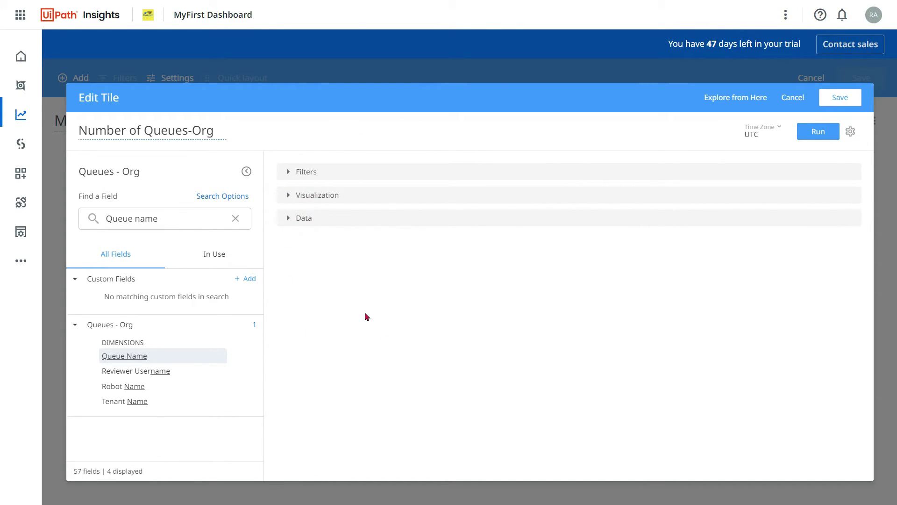
{"action": "left_click", "coordinate": [287, 220]}
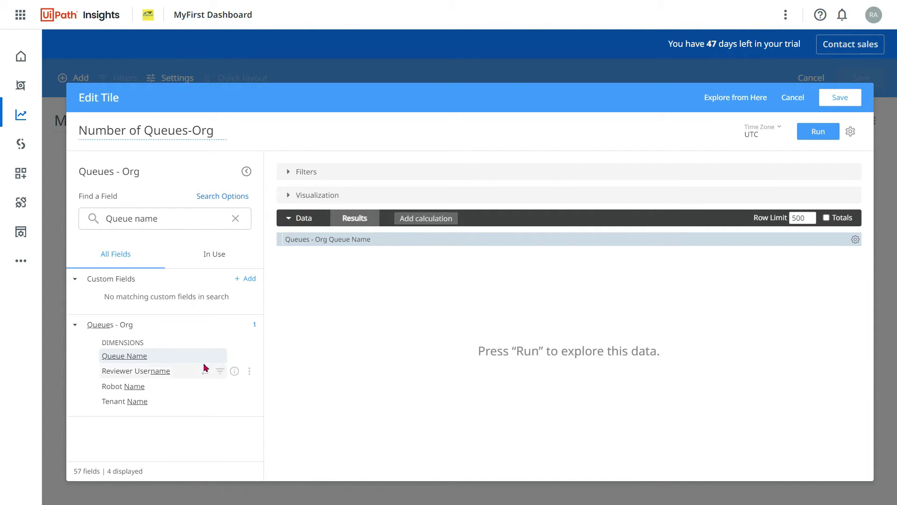
{"action": "left_click", "coordinate": [183, 355]}
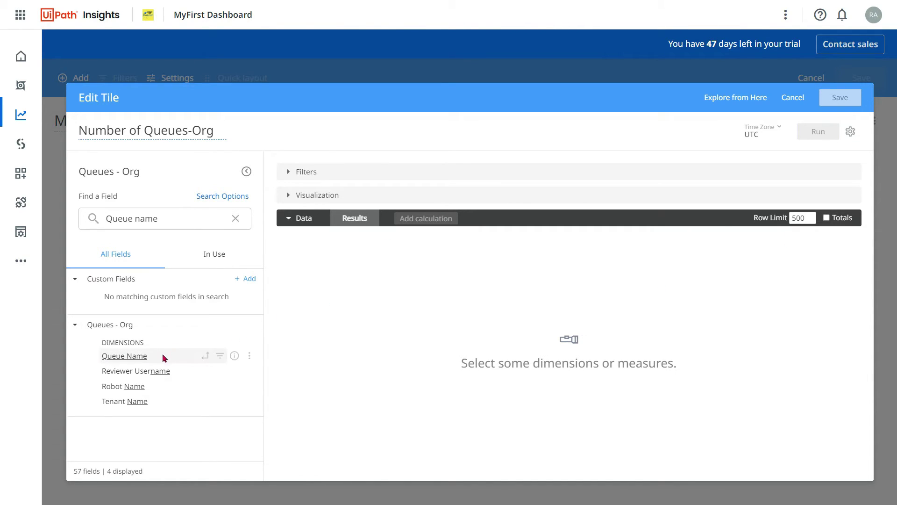
{"action": "left_click", "coordinate": [160, 357]}
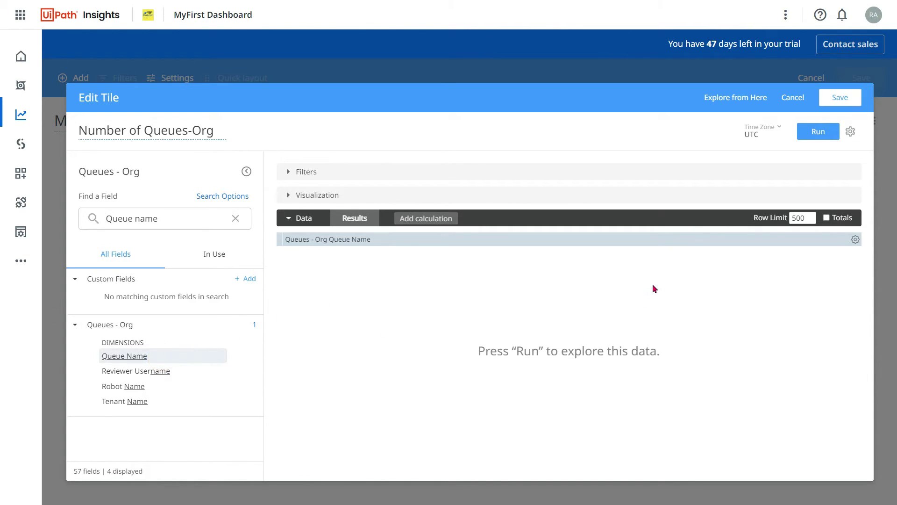
Step: Run the Queue Name query and expand the Visualization section above the data results
{"action": "left_click", "coordinate": [819, 133]}
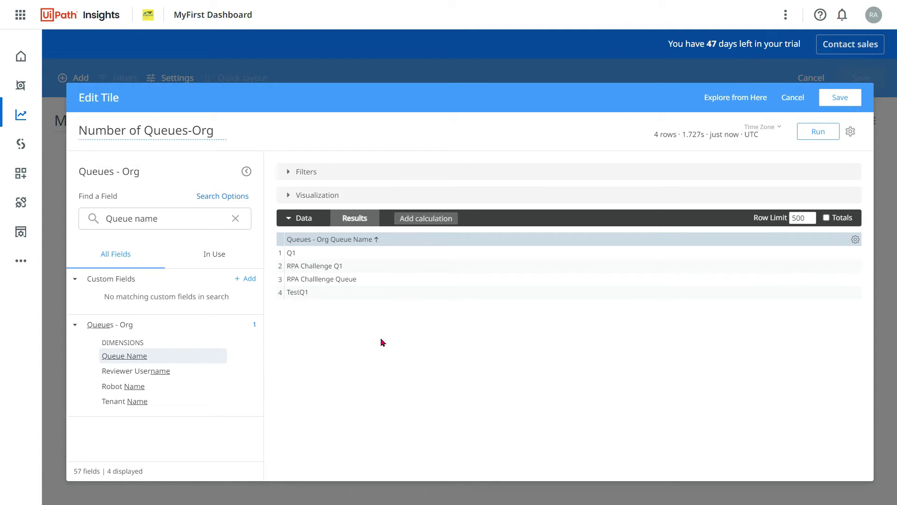
{"action": "left_click", "coordinate": [291, 197]}
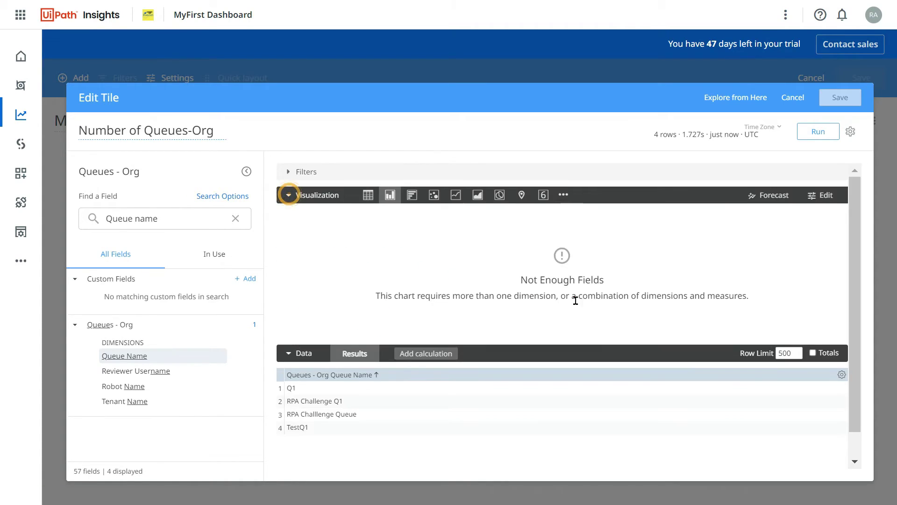
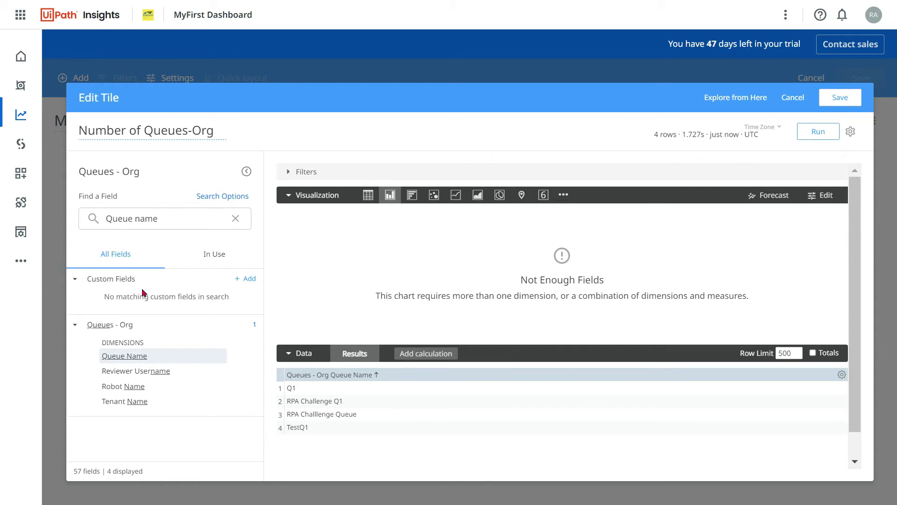
Step: Create a custom table calculation and name it "Count of Queues"
{"action": "left_click", "coordinate": [247, 279]}
{"action": "left_click", "coordinate": [249, 276]}
{"action": "left_click", "coordinate": [249, 278]}
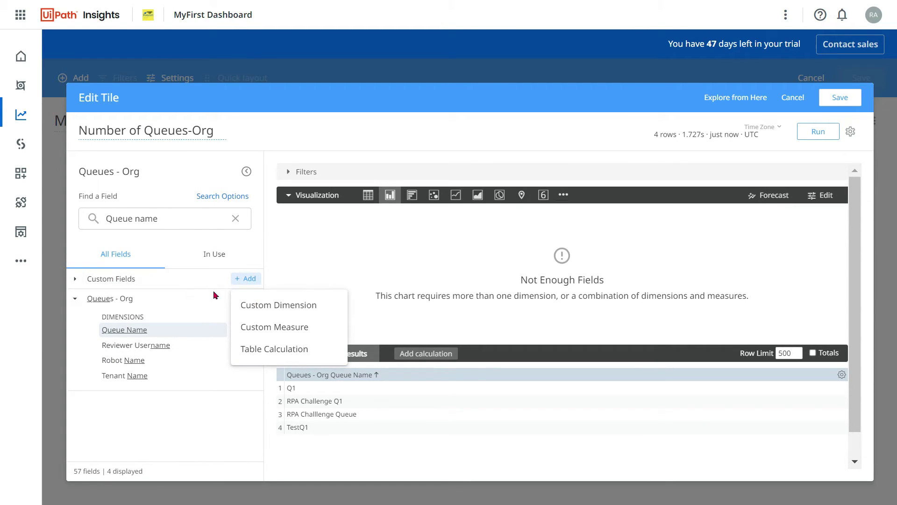
{"action": "left_click", "coordinate": [280, 349]}
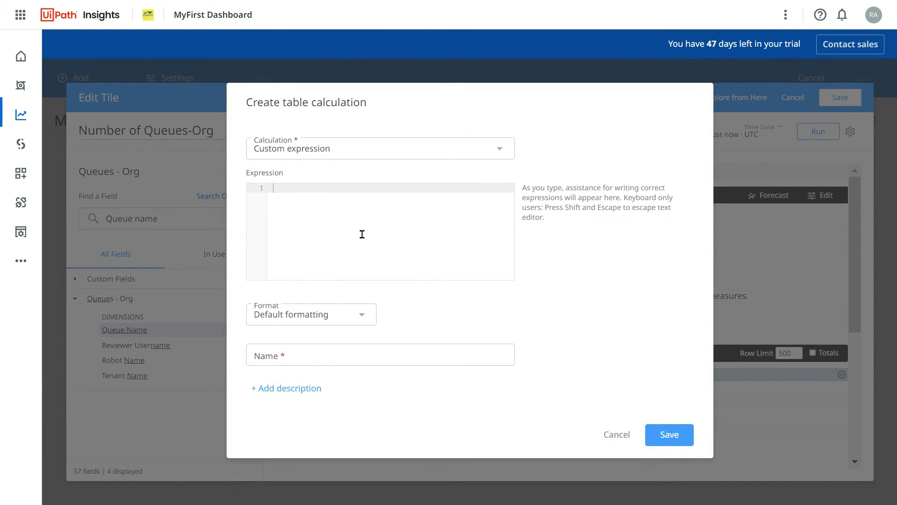
{"action": "left_click", "coordinate": [286, 357]}
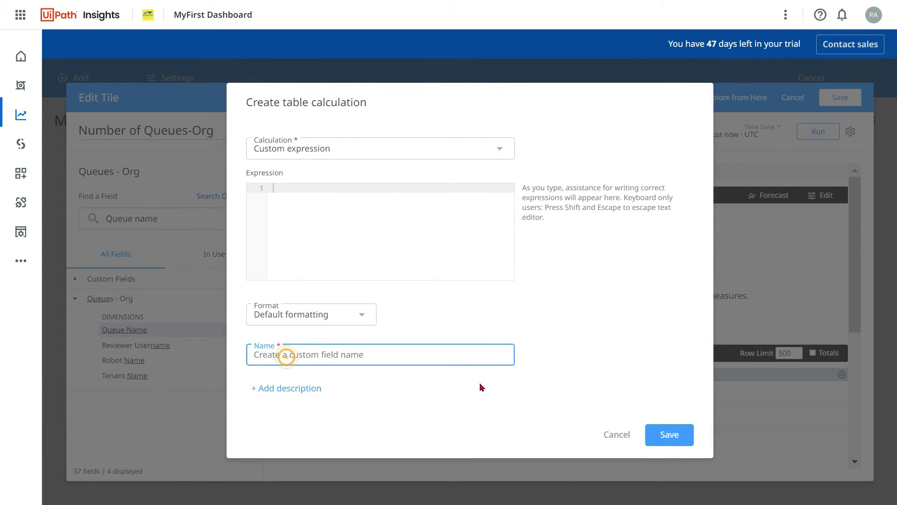
{"action": "type", "text": "Tota"}
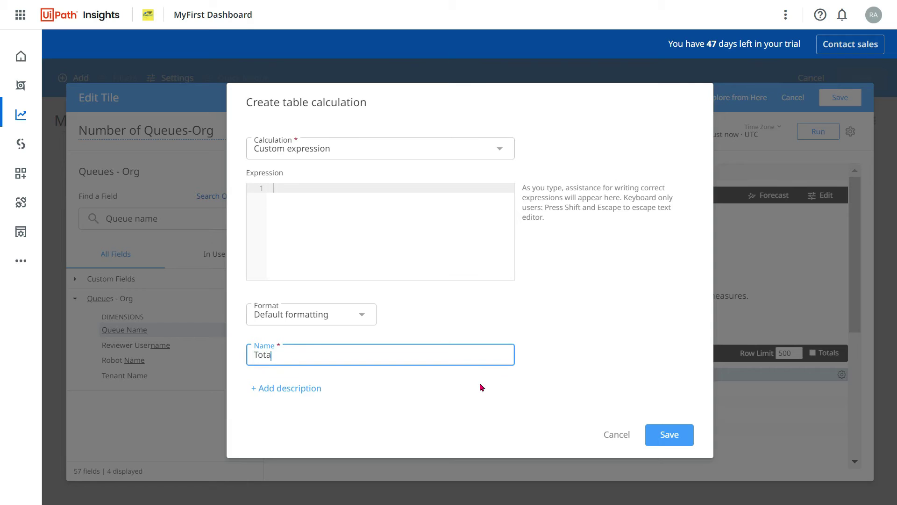
{"action": "type", "text": "l"}
{"action": "key", "text": "BackSpace"}
{"action": "key", "text": "BackSpace"}
{"action": "key", "text": "BackSpace"}
{"action": "key", "text": "BackSpace"}
{"action": "key", "text": "BackSpace"}
{"action": "type", "text": "Count of Queue"}
Step: Define the Count of Queues calculation with the expression count(${queues_org.queue_name}) and save it
{"action": "left_click", "coordinate": [323, 189]}
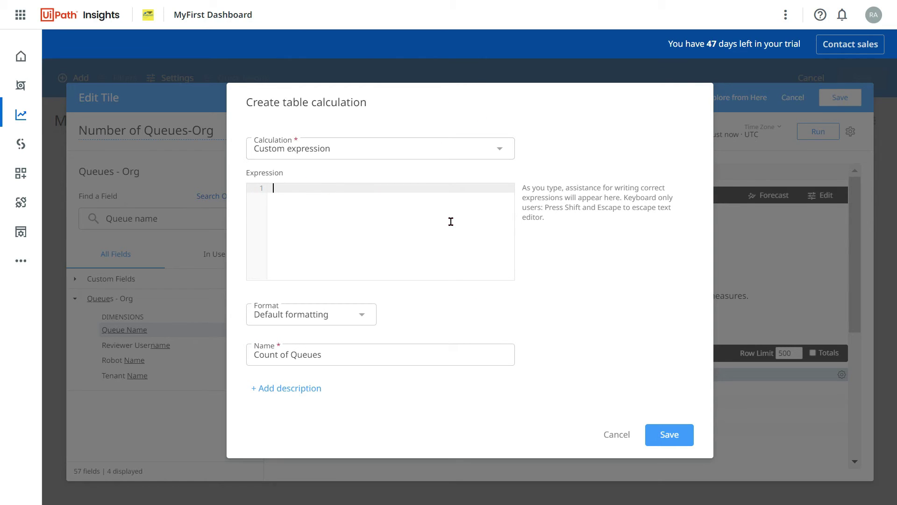
{"action": "type", "text": "count"}
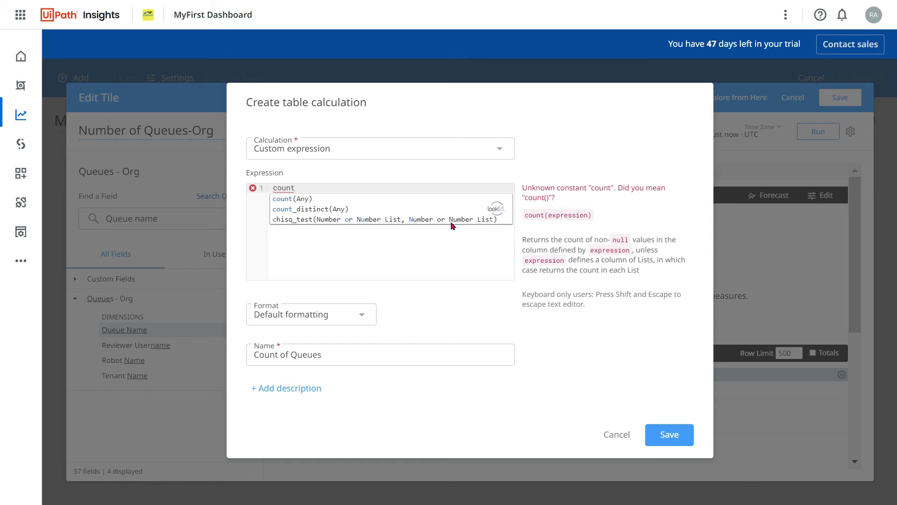
{"action": "type", "text": "("}
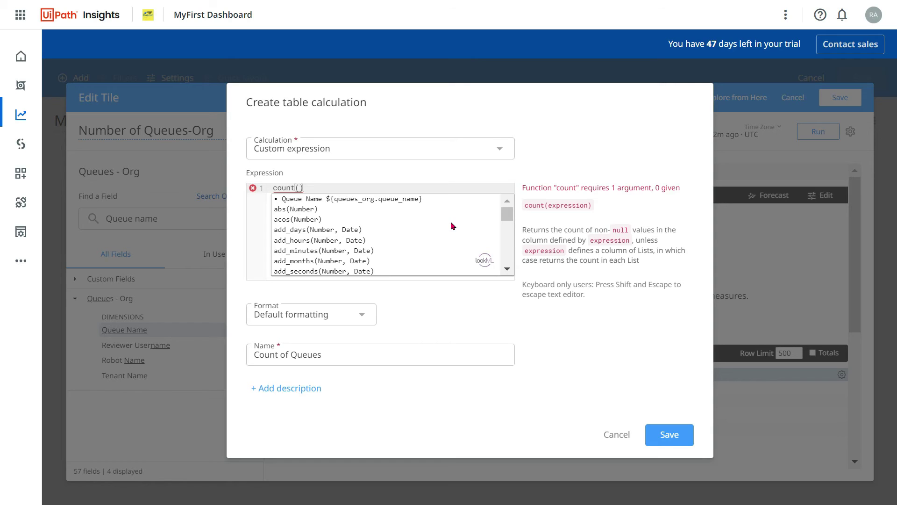
{"action": "type", "text": "${"}
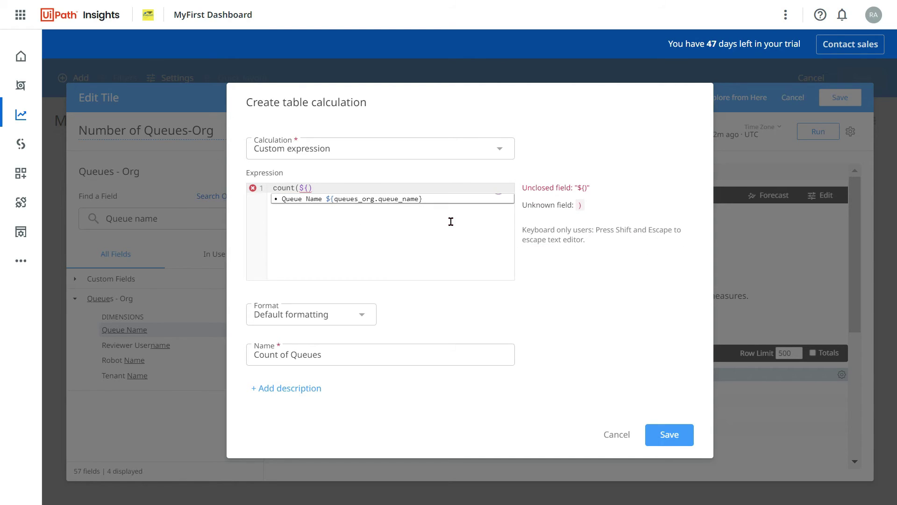
{"action": "left_click", "coordinate": [414, 199]}
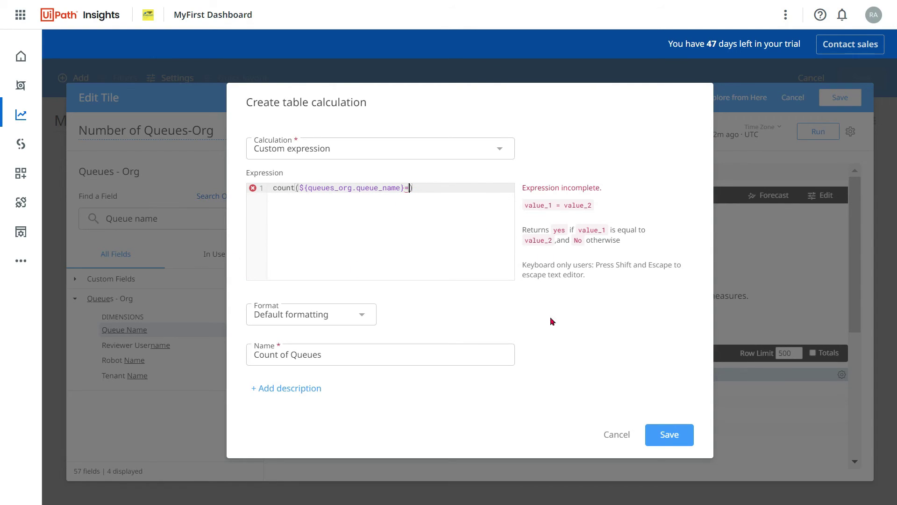
{"action": "key", "text": "BackSpace"}
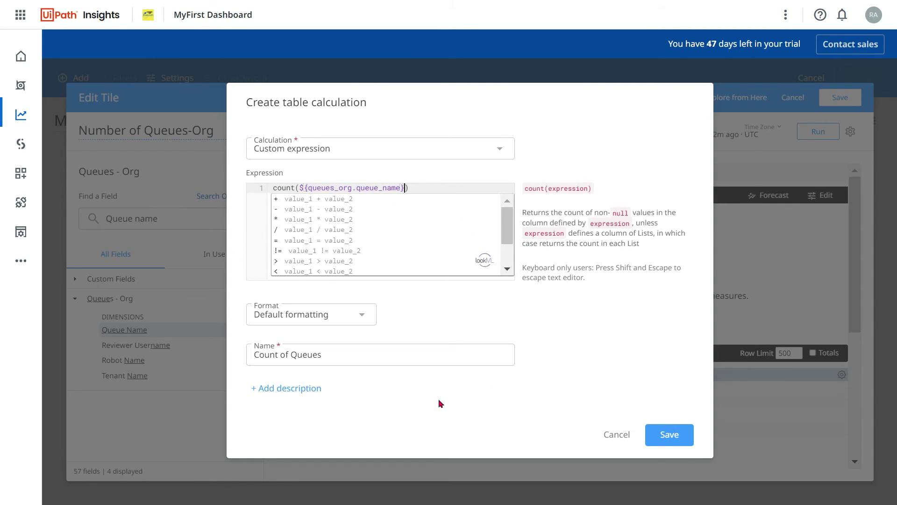
{"action": "left_click", "coordinate": [560, 314]}
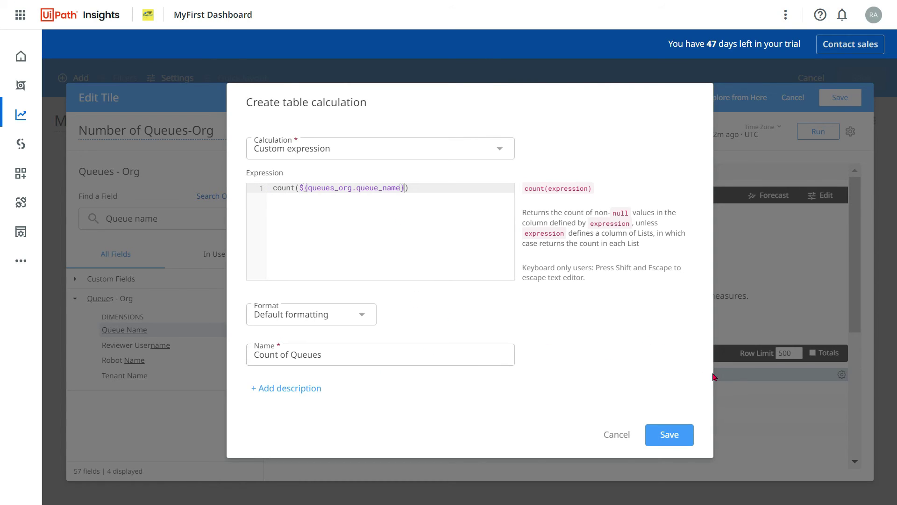
{"action": "left_click", "coordinate": [679, 439]}
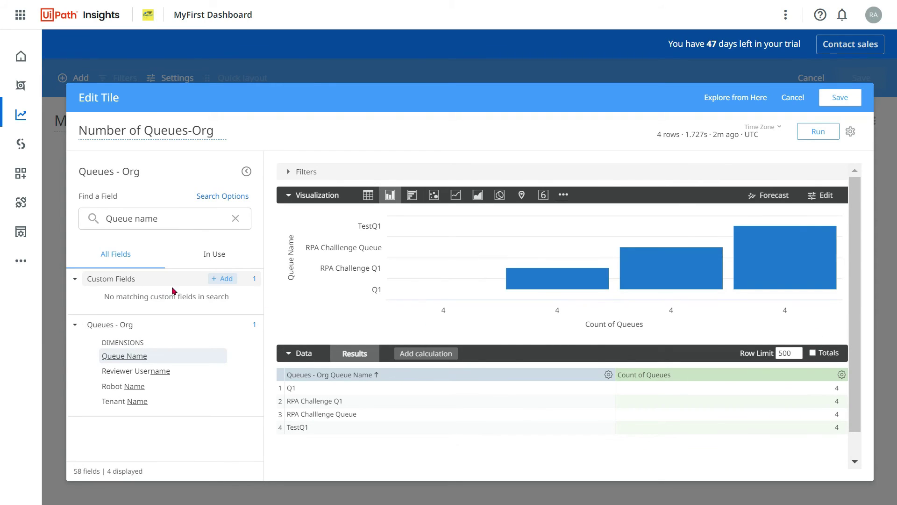
Step: Review the fields in use under Queues - Org and rerun the tile's query with the new calculation
{"action": "left_click", "coordinate": [194, 264]}
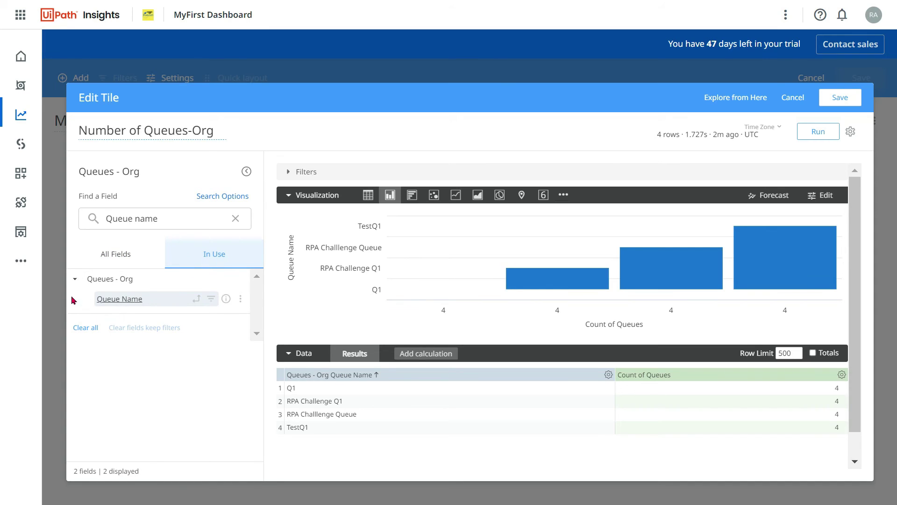
{"action": "left_click", "coordinate": [76, 279]}
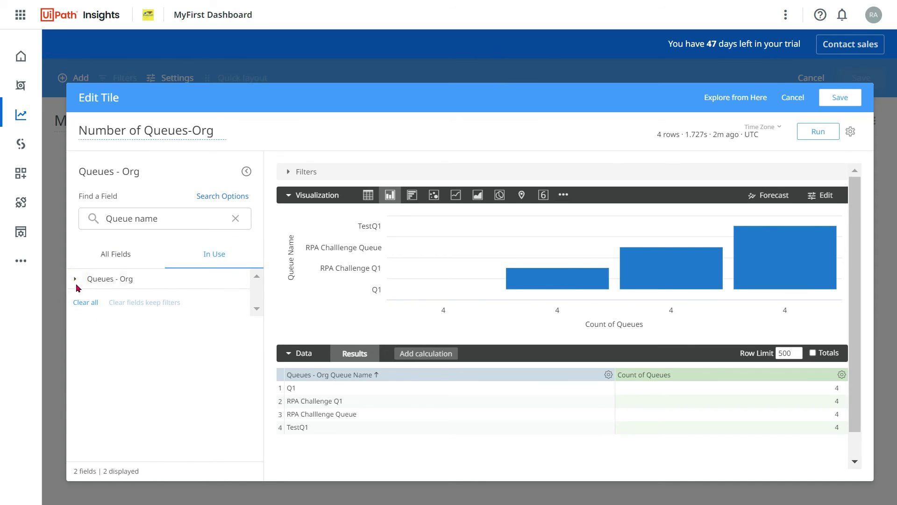
{"action": "left_click", "coordinate": [75, 279]}
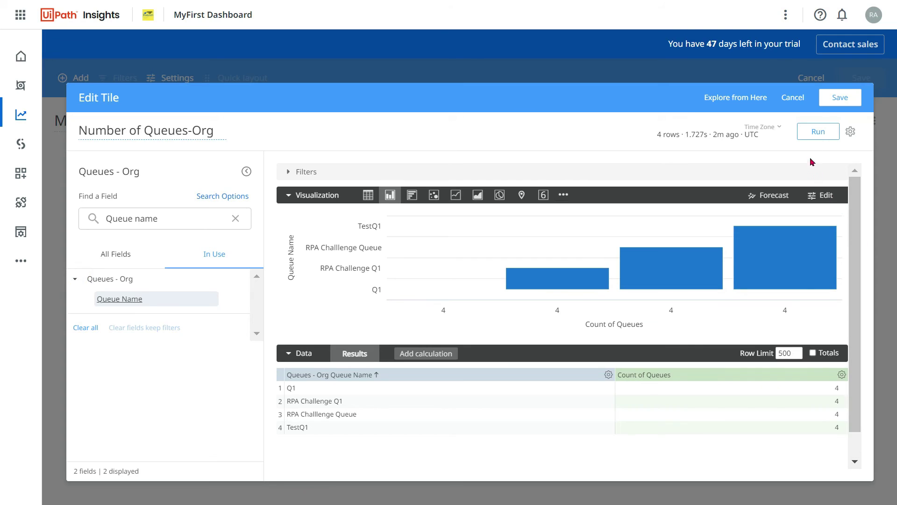
{"action": "left_click", "coordinate": [818, 131]}
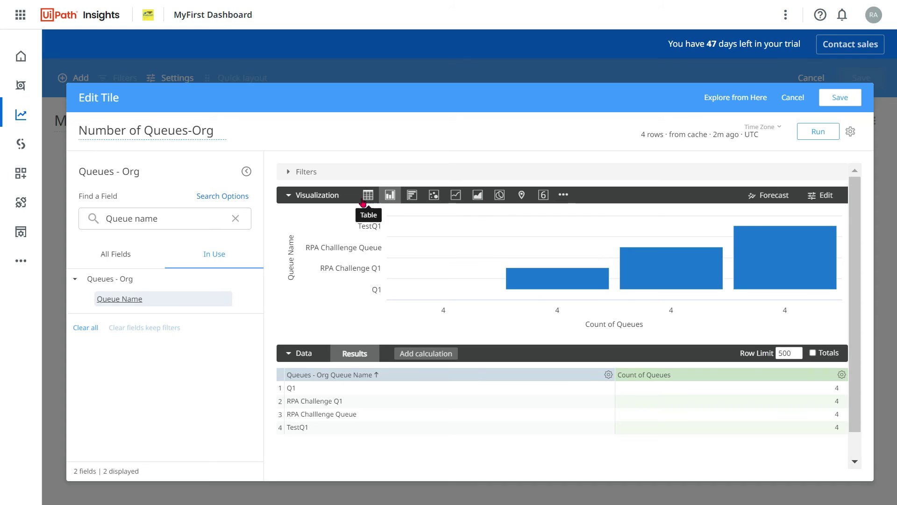
{"action": "left_click", "coordinate": [137, 245]}
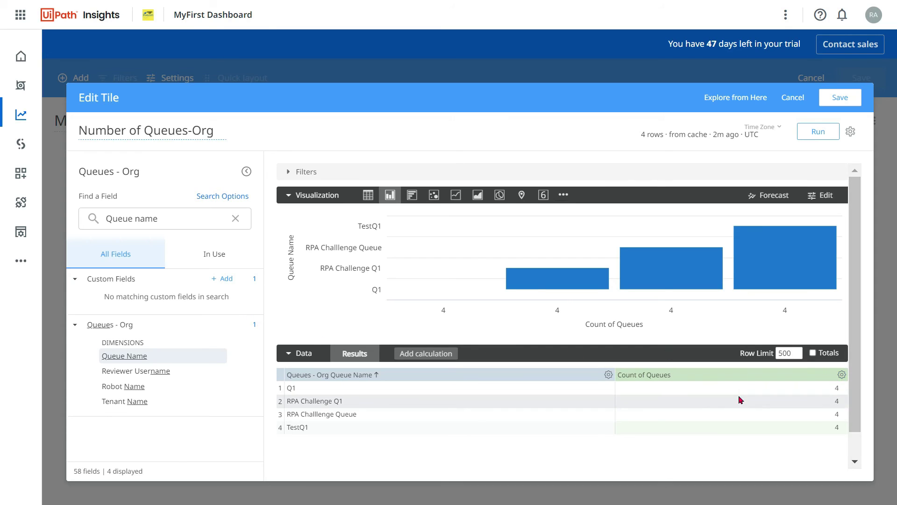
{"action": "left_click", "coordinate": [220, 251]}
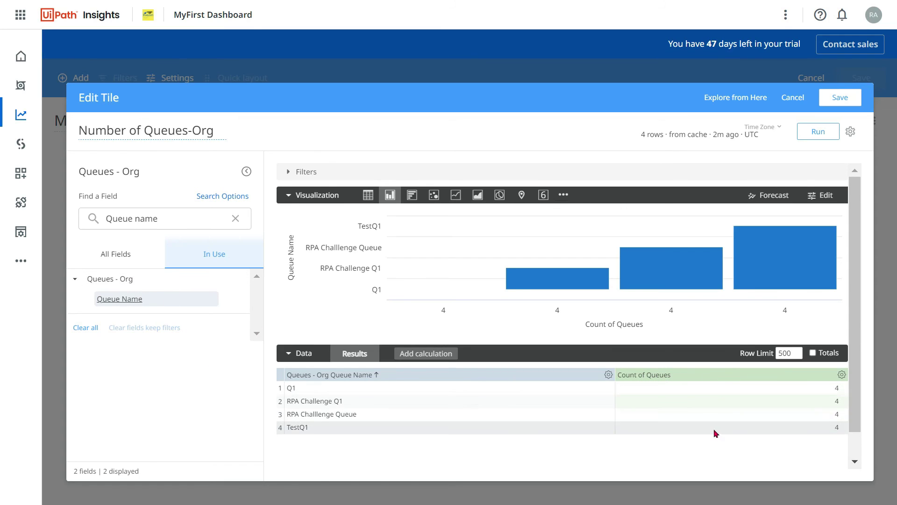
Step: Switch the visualization to a single value and hide the Queue Name field from it
{"action": "left_click", "coordinate": [546, 199]}
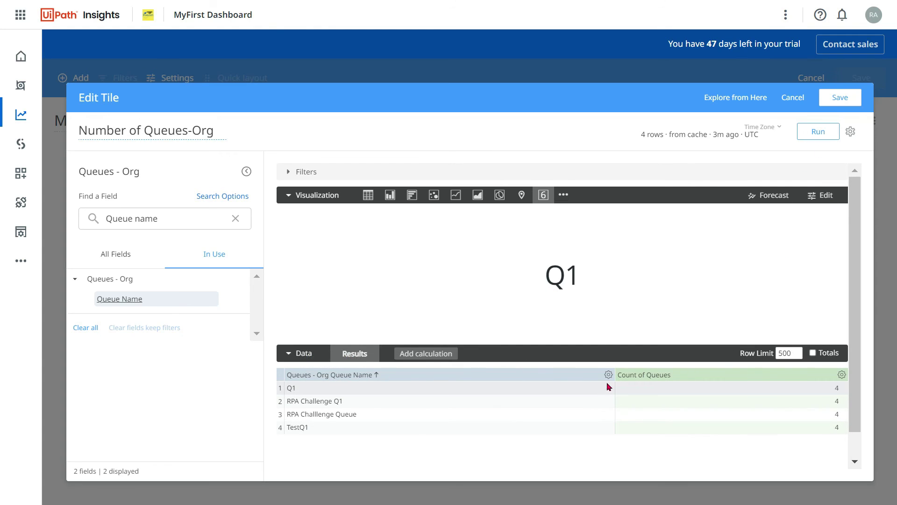
{"action": "right_click", "coordinate": [585, 377]}
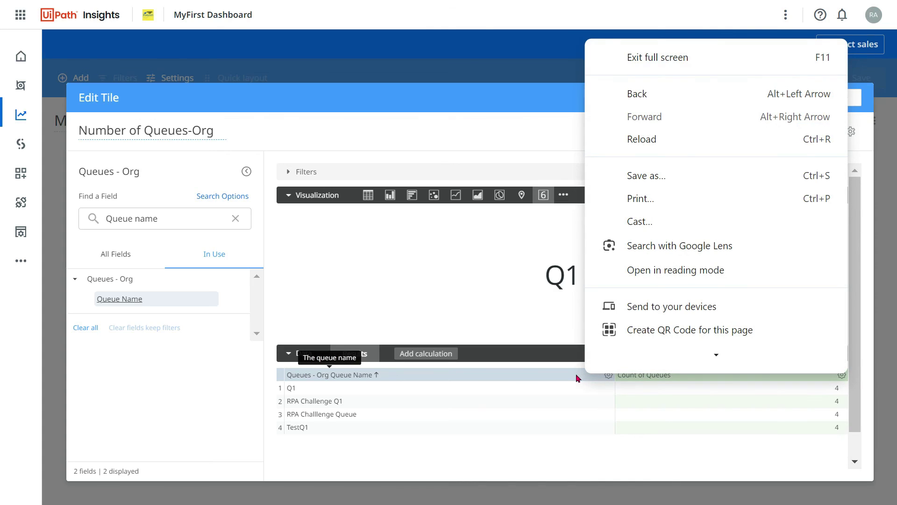
{"action": "left_click", "coordinate": [575, 376]}
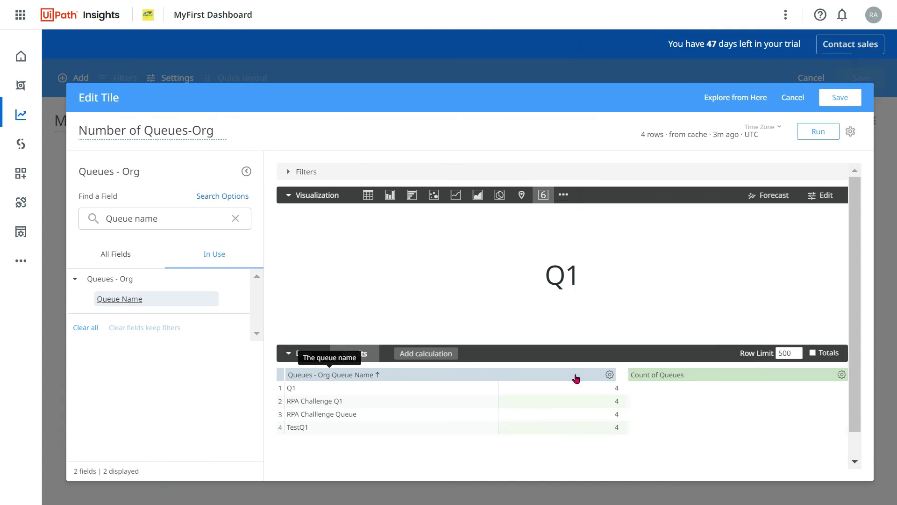
{"action": "left_click", "coordinate": [607, 377]}
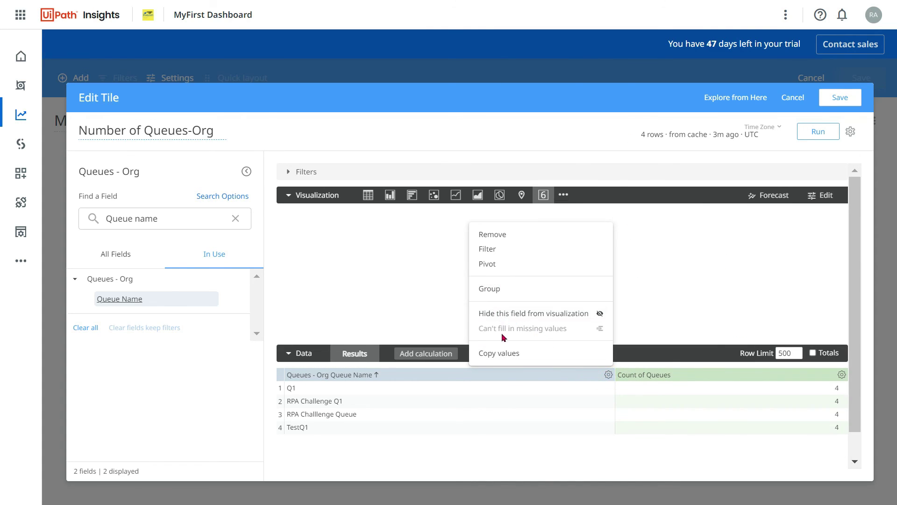
{"action": "left_click", "coordinate": [515, 315]}
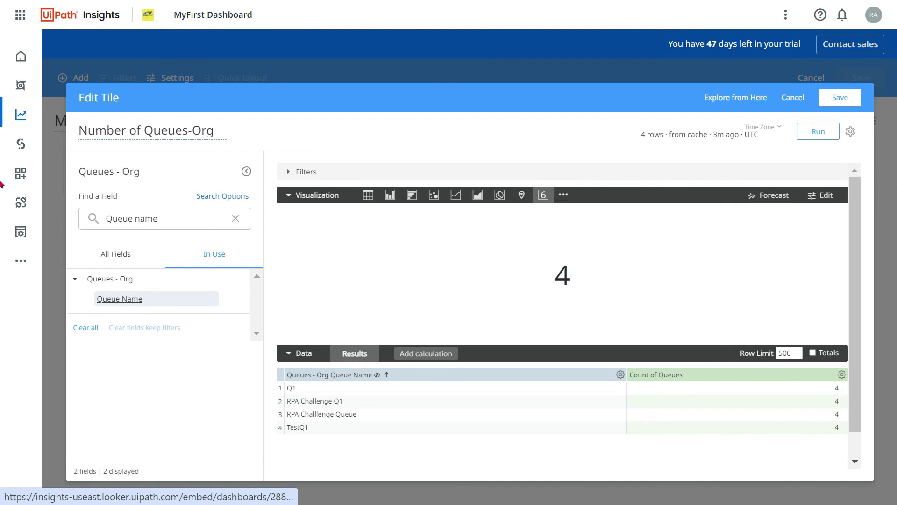
Step: Save the Number of Queues-Org tile and the edited MyFirst Dashboard
{"action": "left_click", "coordinate": [847, 100]}
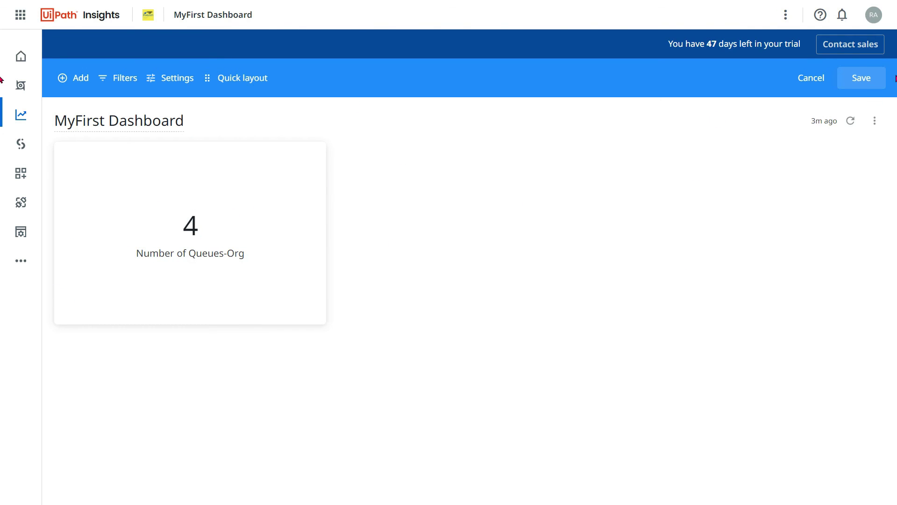
{"action": "left_click", "coordinate": [869, 79]}
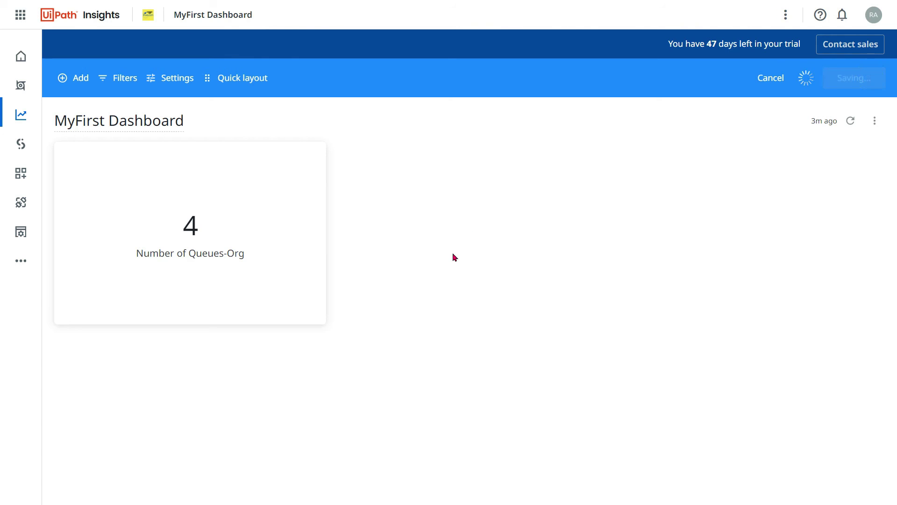